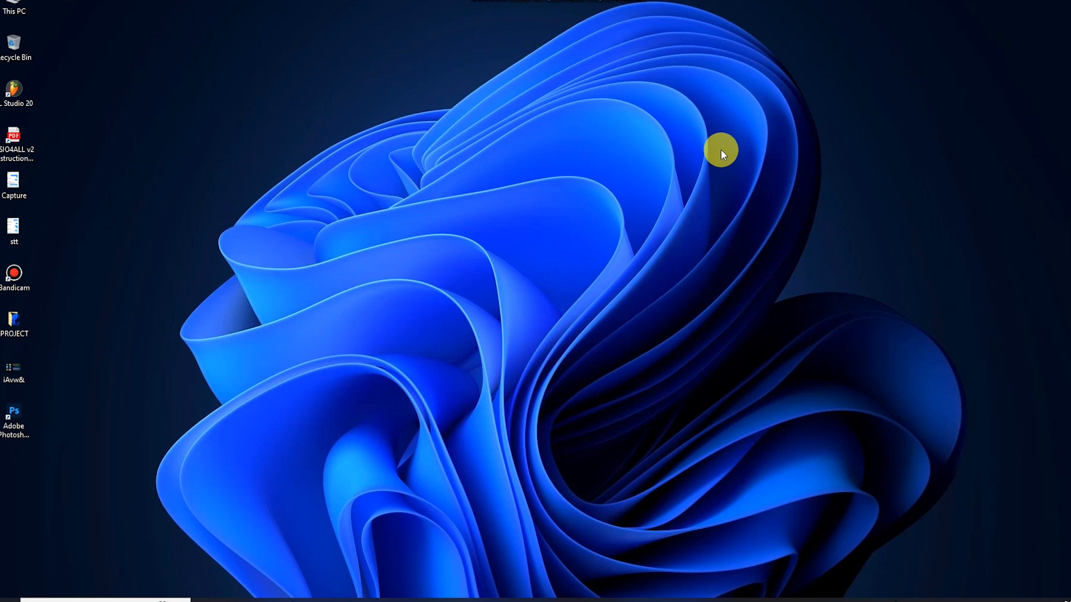
- Open the photo of the woman in the red dress from the Downloads folder as a document in Photoshop
click(268, 601)
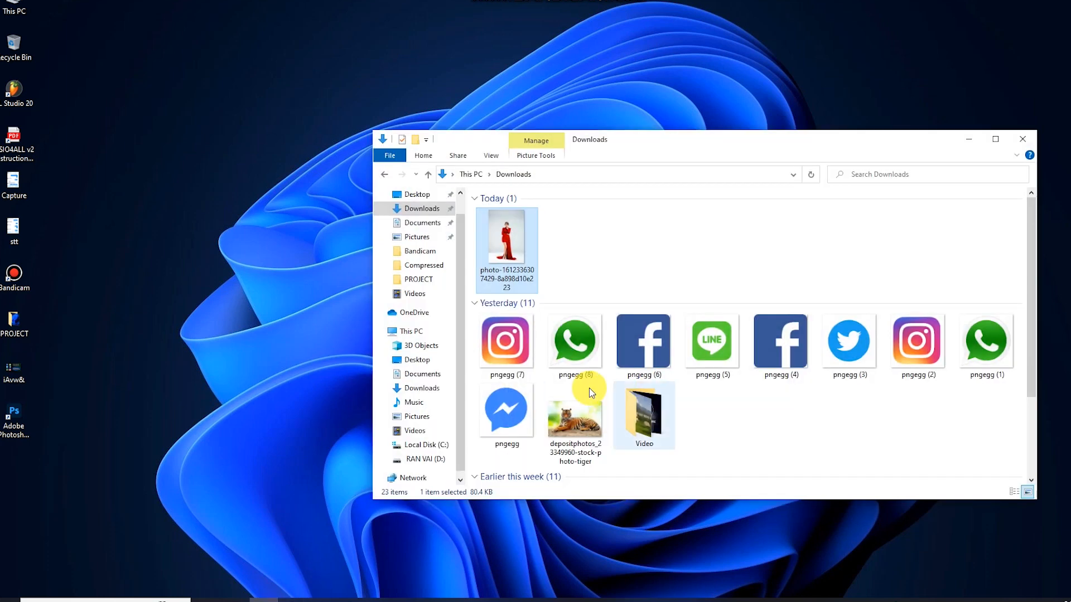
drag(506, 241, 504, 481)
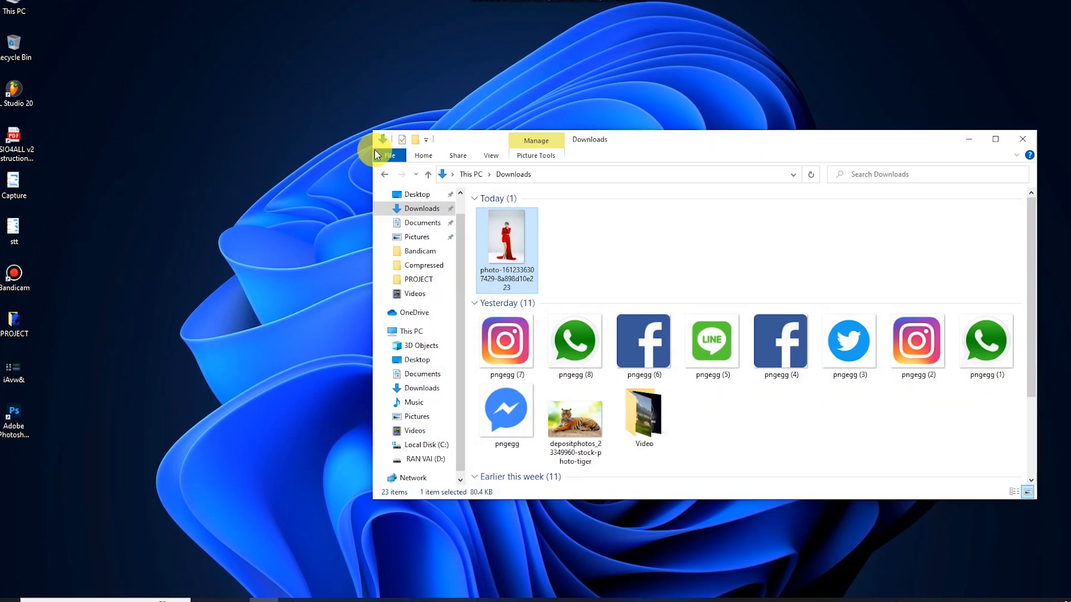
drag(519, 249, 225, 32)
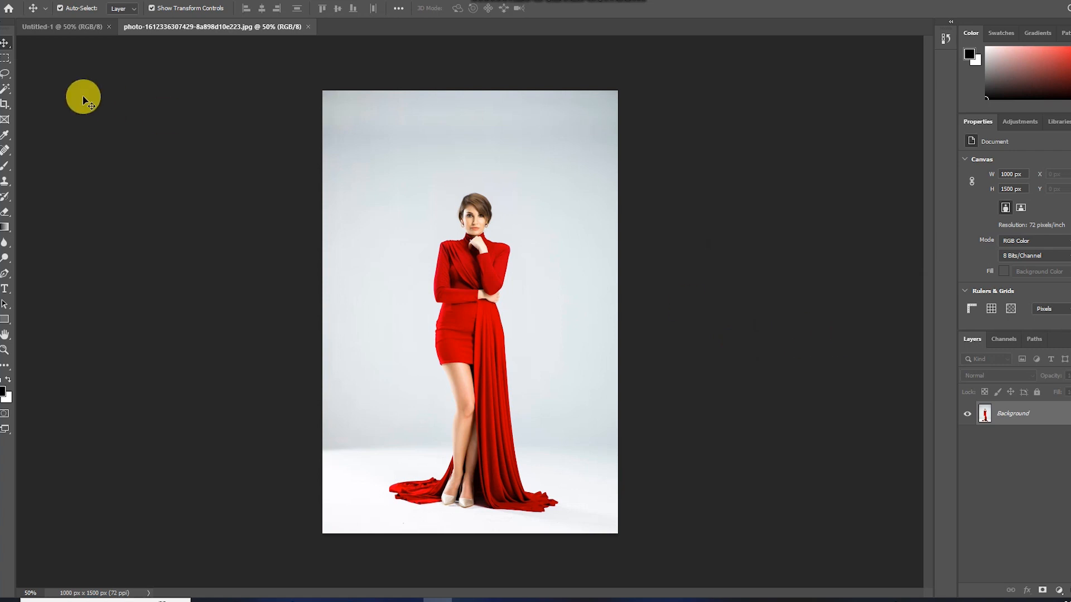
- Select the woman with Select Subject and copy the selection to a new layer
click(6, 89)
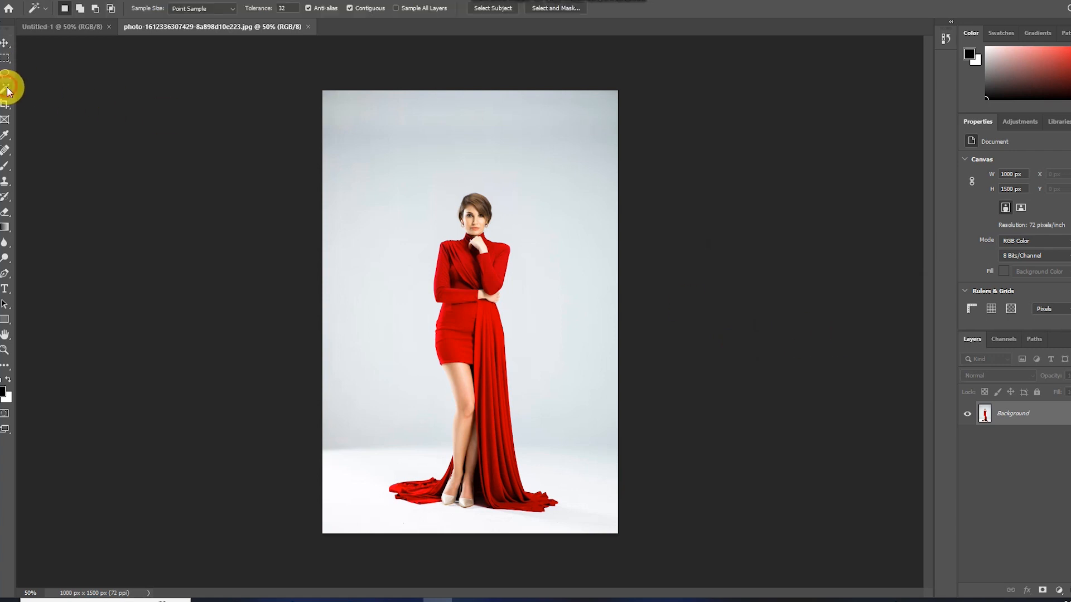
click(481, 7)
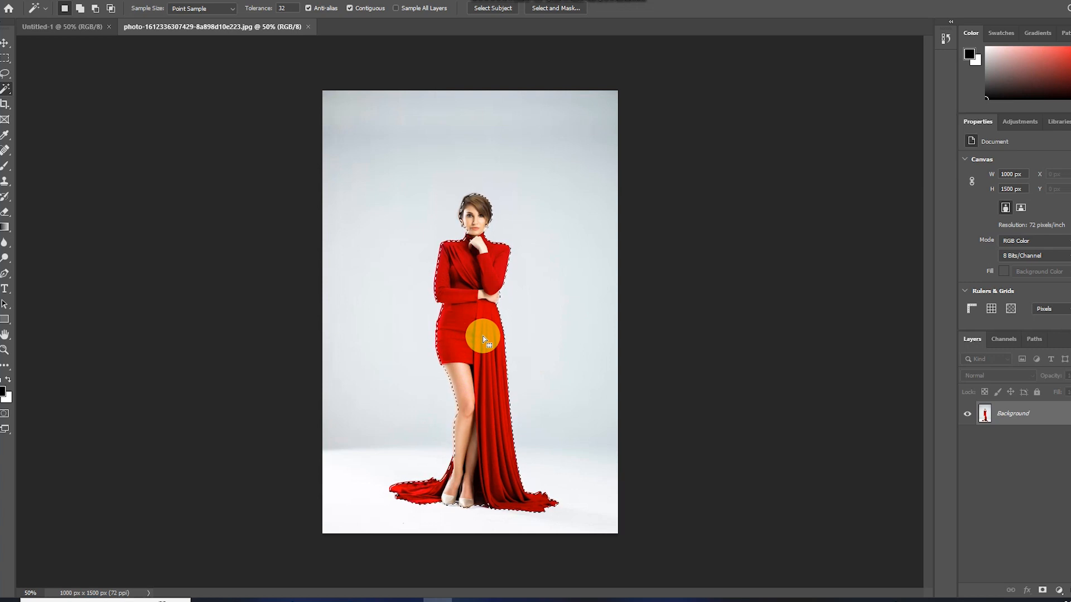
key(ctrl+j)
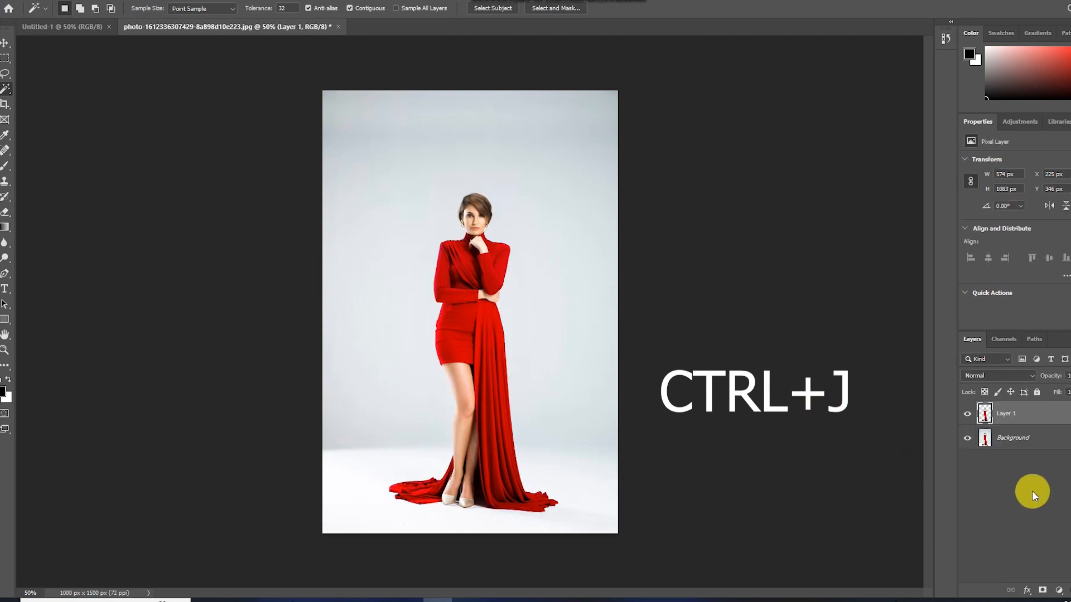
- Toggle the Background layer's visibility to check the woman's cutout
click(968, 439)
click(970, 438)
click(969, 438)
click(969, 438)
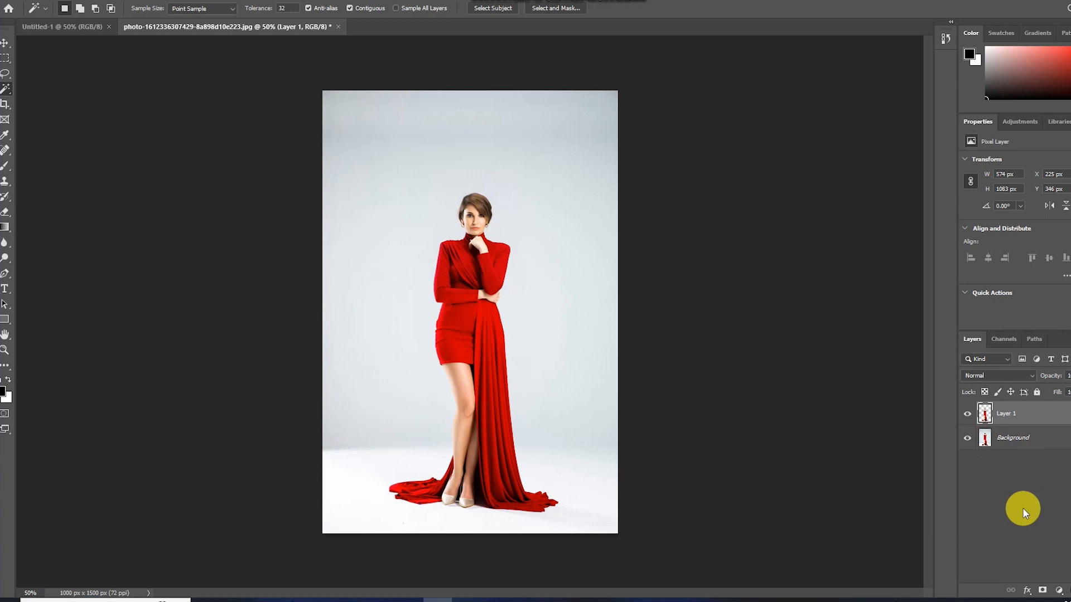
- Add the text "FASHION" in black 60 pt Impact beside the woman's waist and commit it
click(5, 288)
click(362, 285)
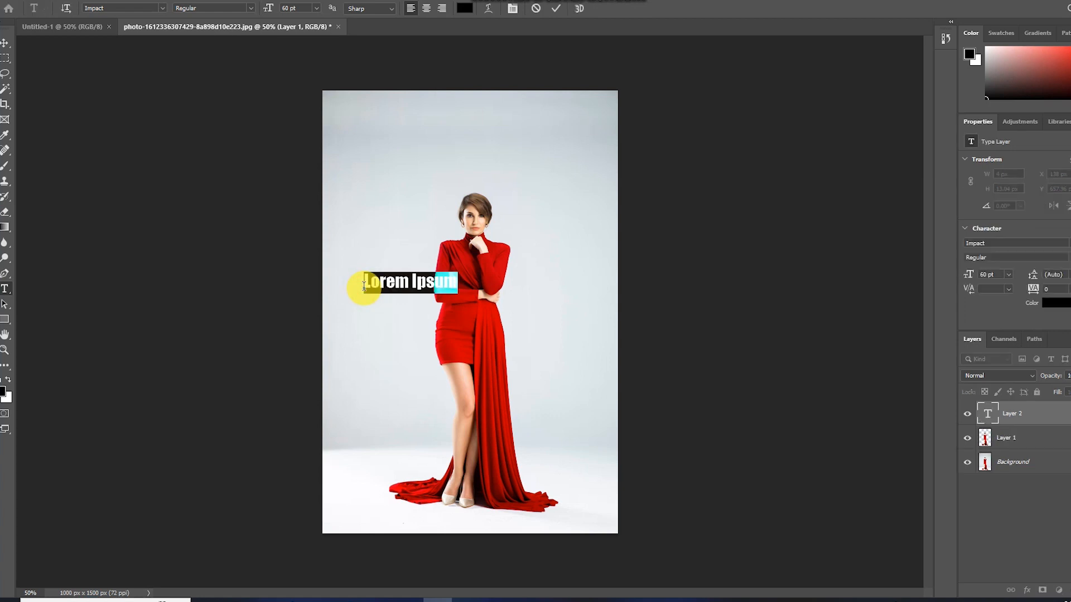
text(FASHION)
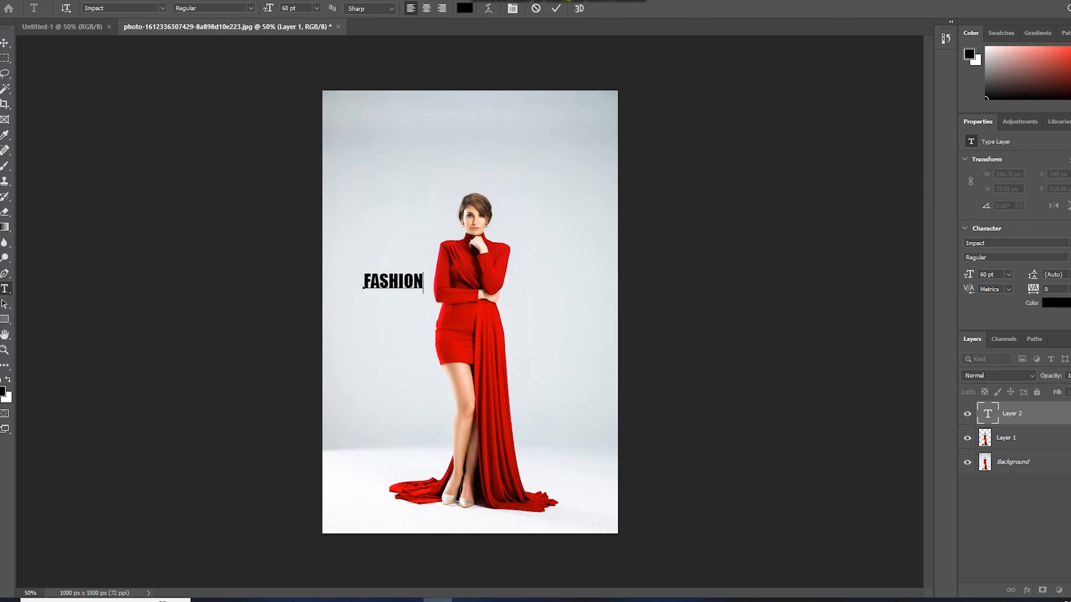
click(556, 8)
click(4, 43)
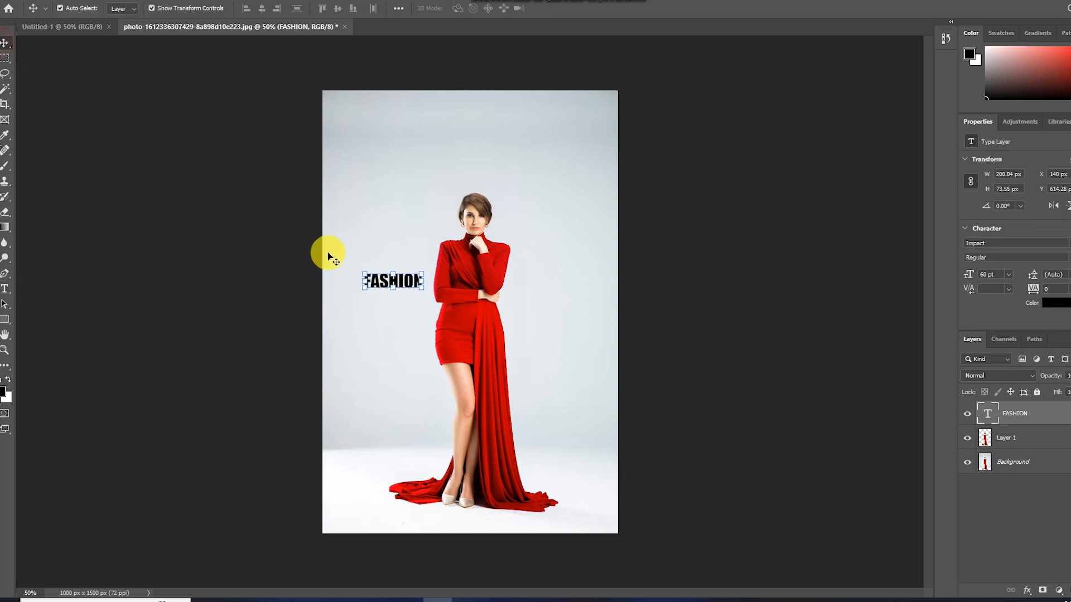
- Scale the FASHION text to about 343% and centre it across the woman's waist
key(ctrl+t)
drag(445, 300, 486, 301)
drag(530, 328, 576, 344)
drag(519, 311, 508, 319)
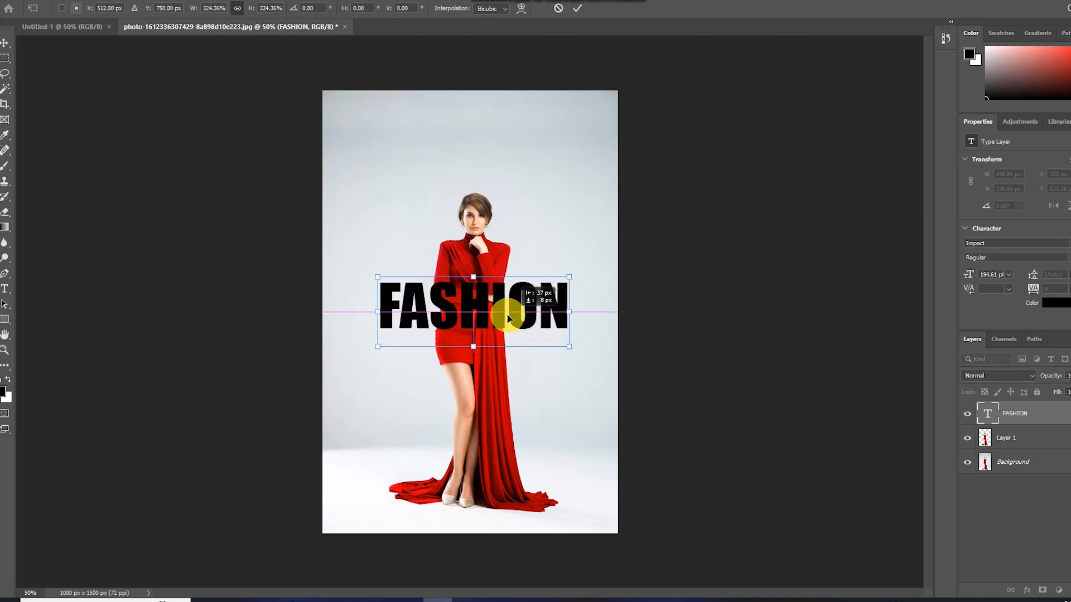
drag(378, 347, 362, 348)
drag(449, 311, 454, 313)
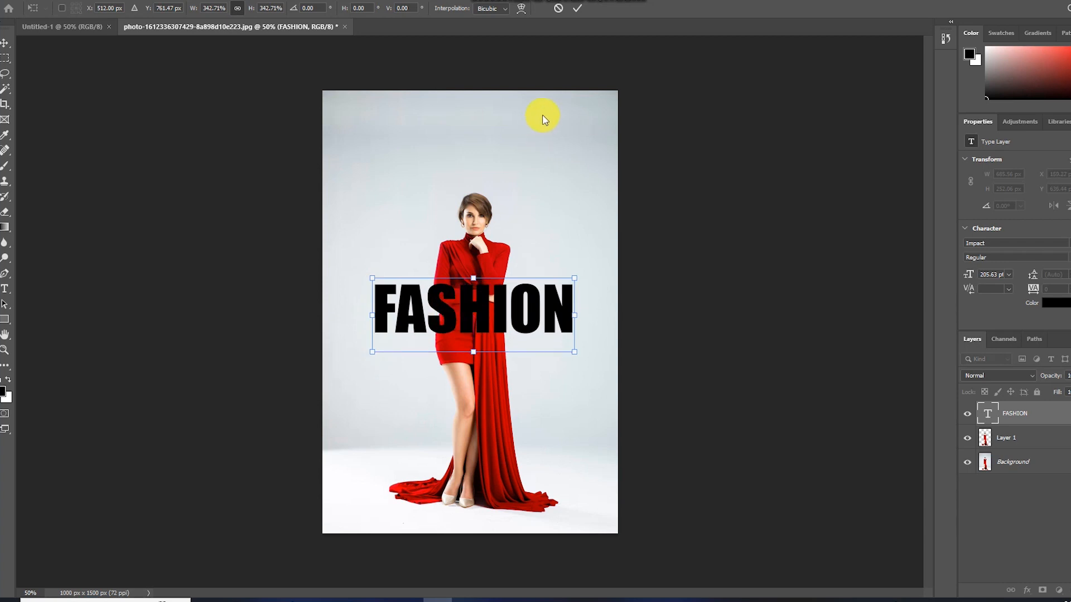
click(578, 7)
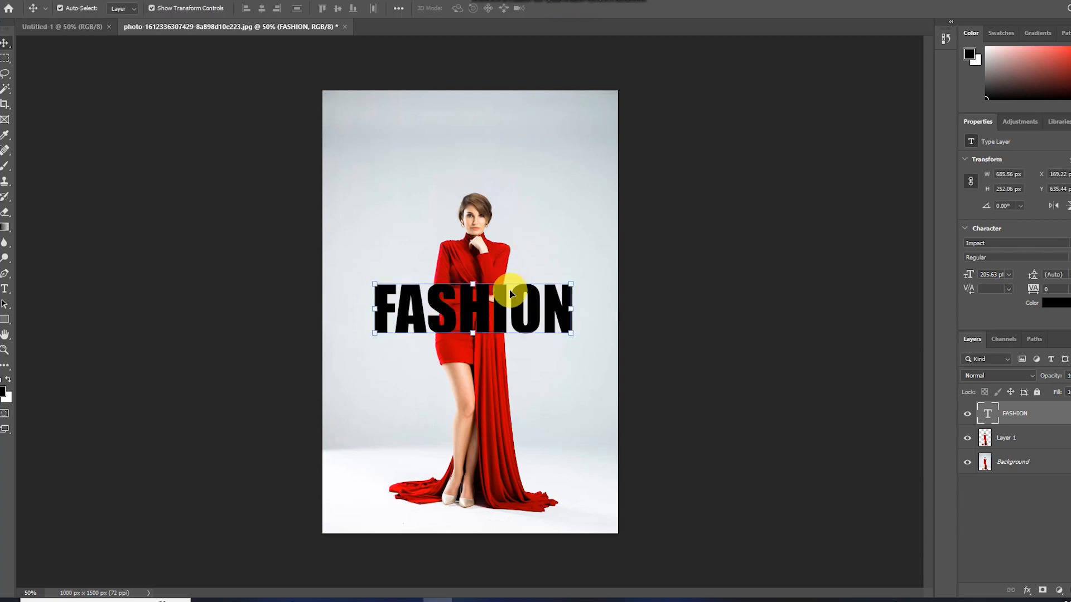
- Scale the FASHION text to about 96% and skew it horizontally by about -11.2°
right_click(480, 303)
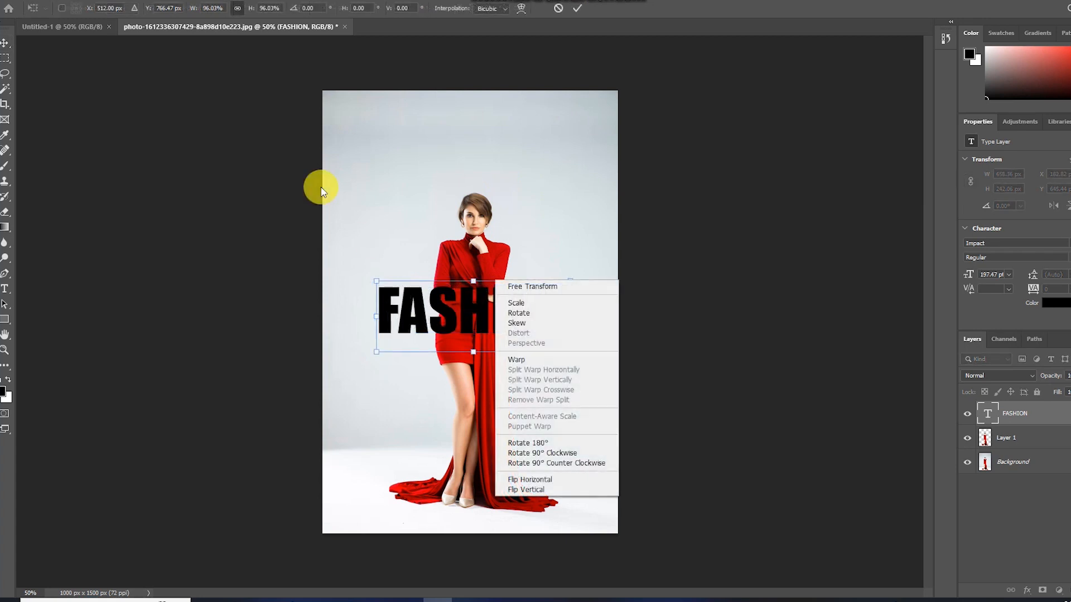
click(321, 190)
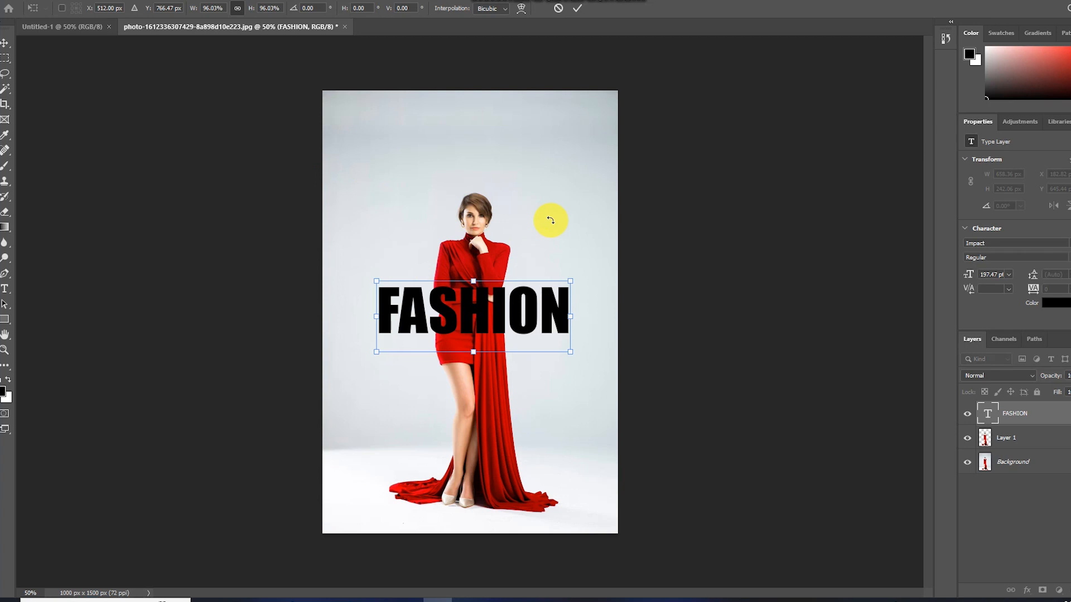
right_click(509, 296)
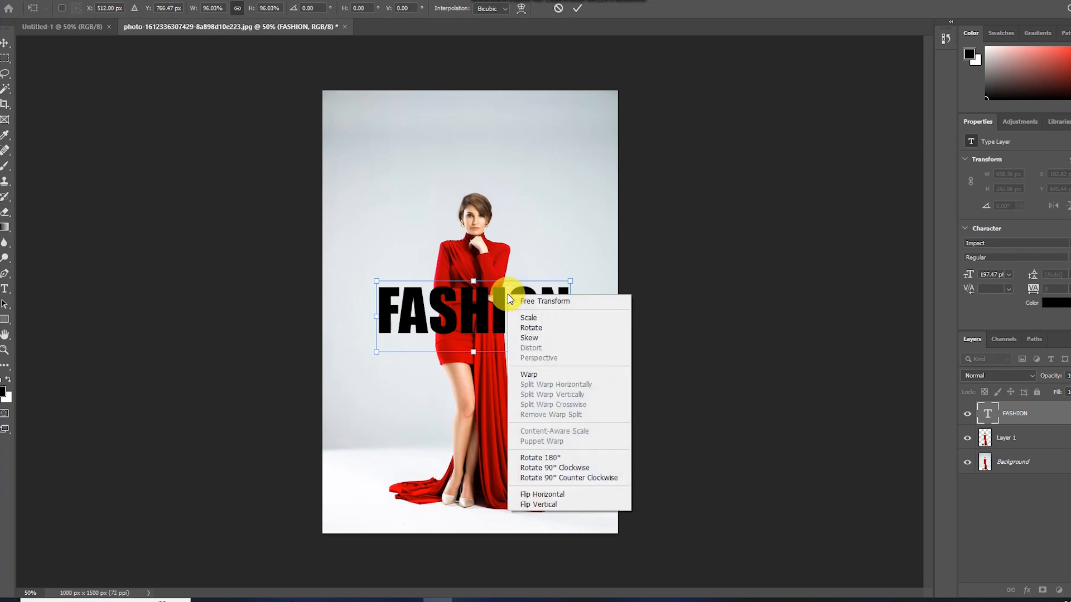
click(518, 340)
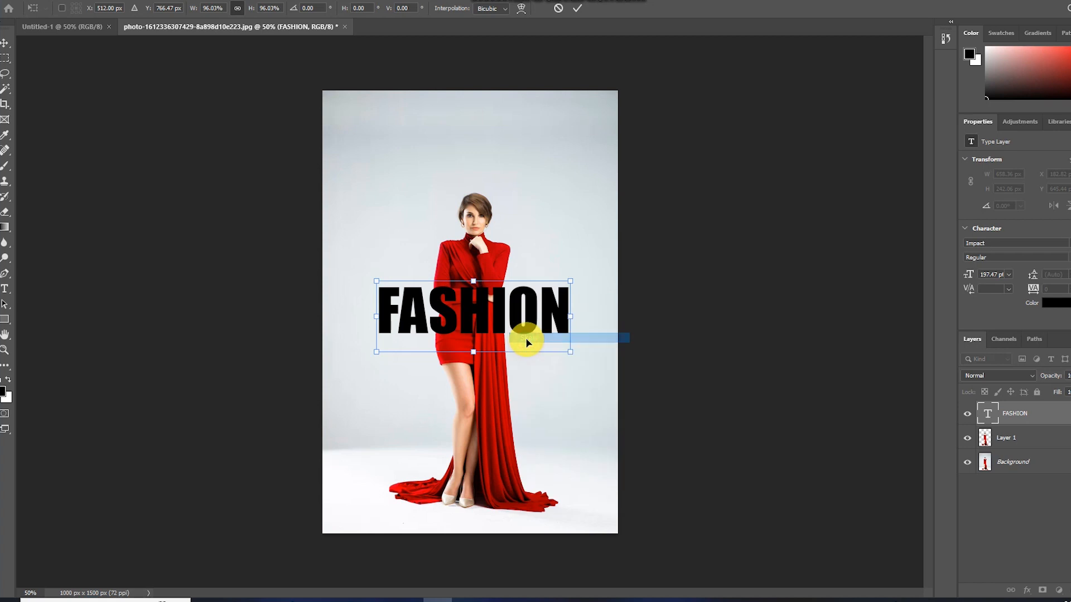
drag(499, 278, 514, 280)
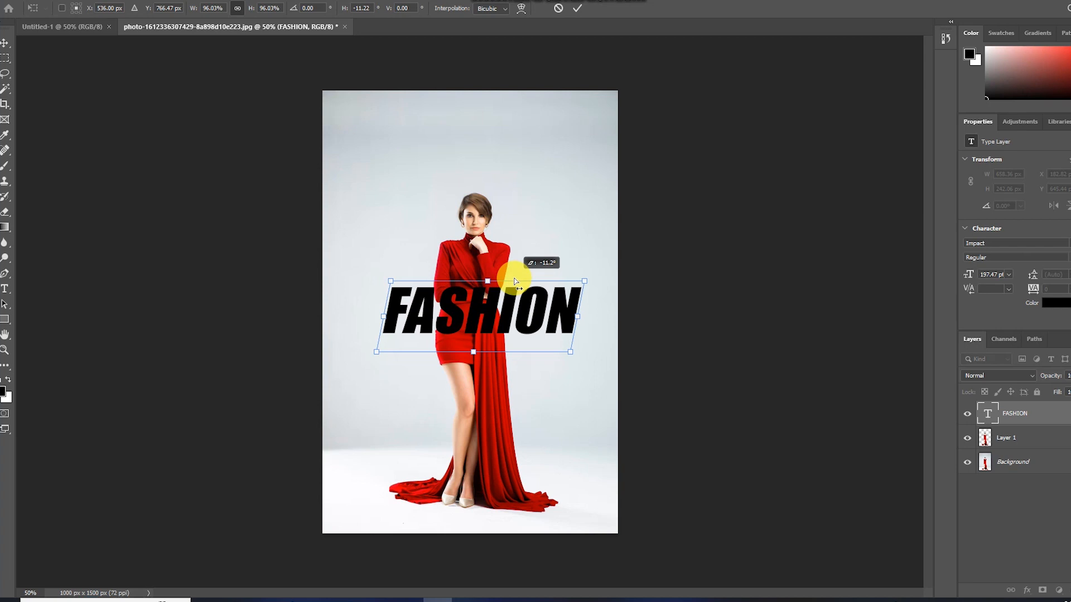
drag(515, 281, 515, 280)
click(574, 10)
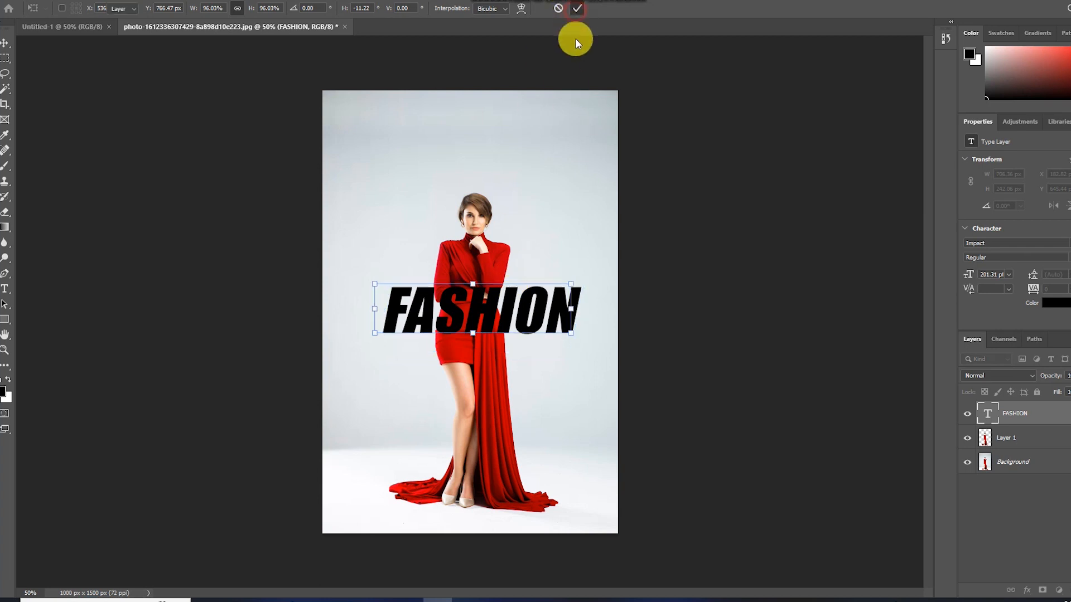
- Scale the skewed FASHION text to about 102.5%, keeping it centred over the woman
drag(382, 335, 370, 336)
drag(575, 349, 581, 352)
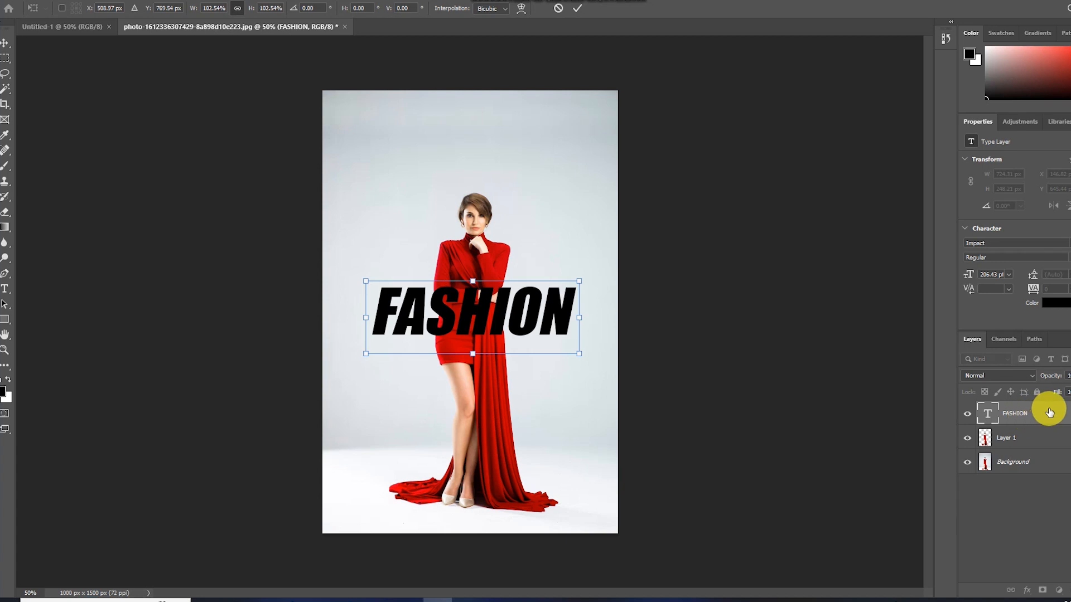
click(1070, 392)
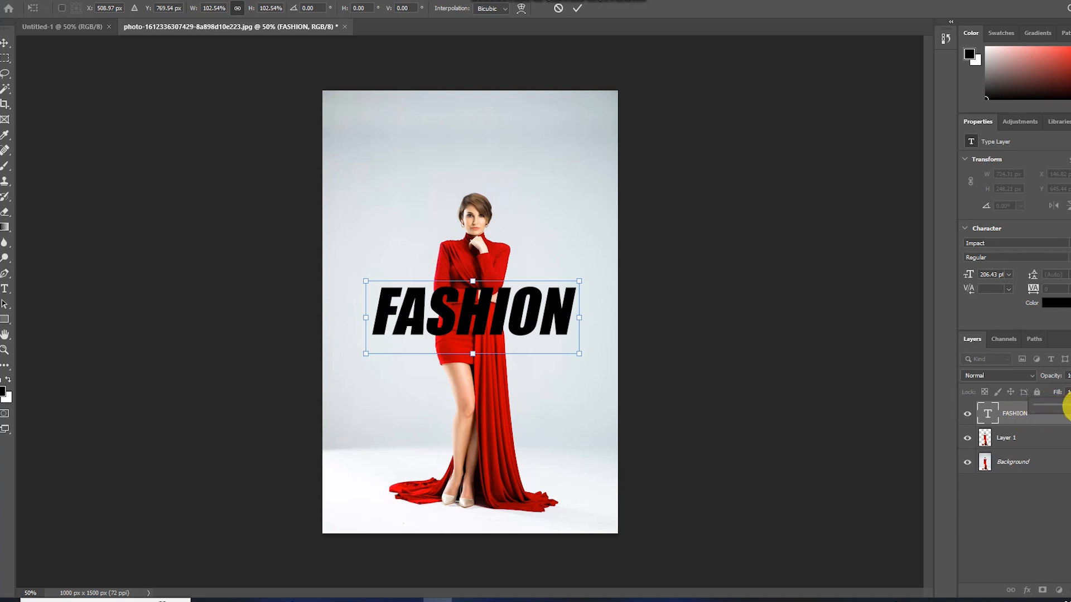
- Duplicate the FASHION text layer and move the original beneath the woman's cutout layer
drag(1068, 407, 1068, 590)
click(1019, 415)
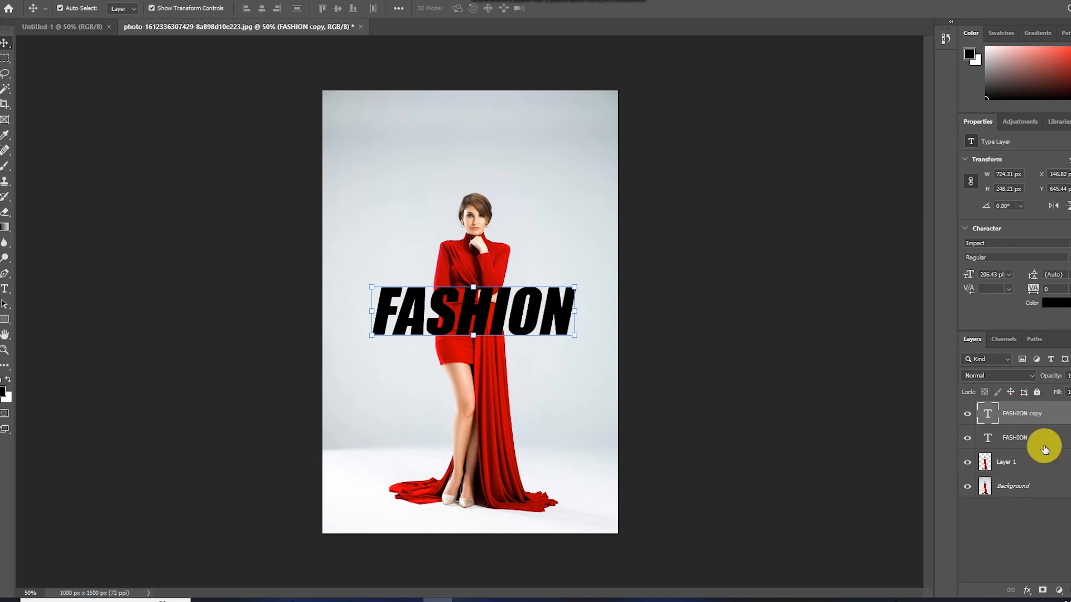
click(1018, 437)
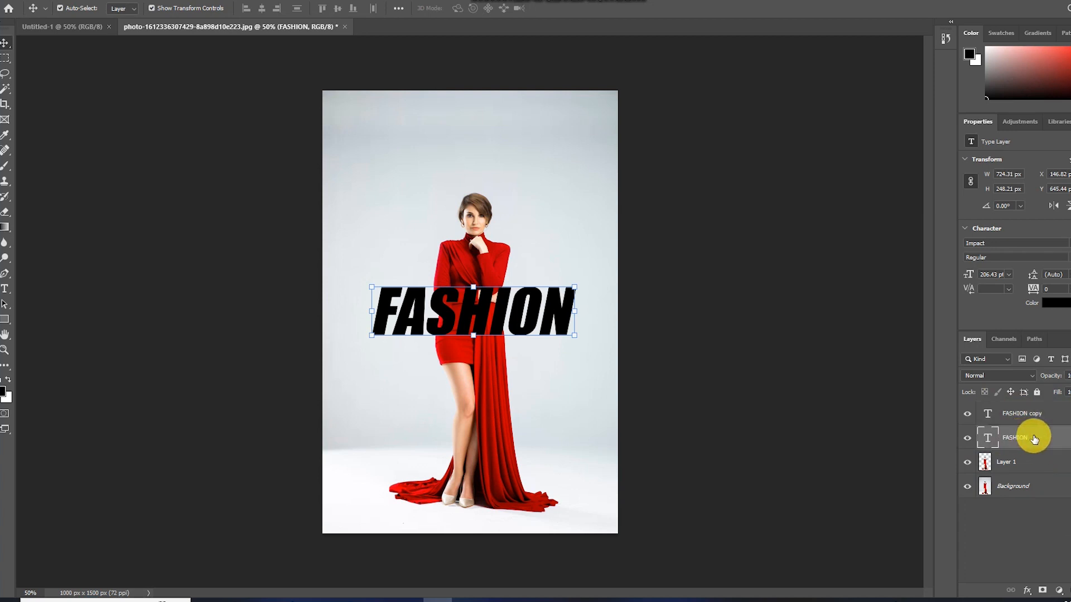
drag(1036, 437, 1023, 470)
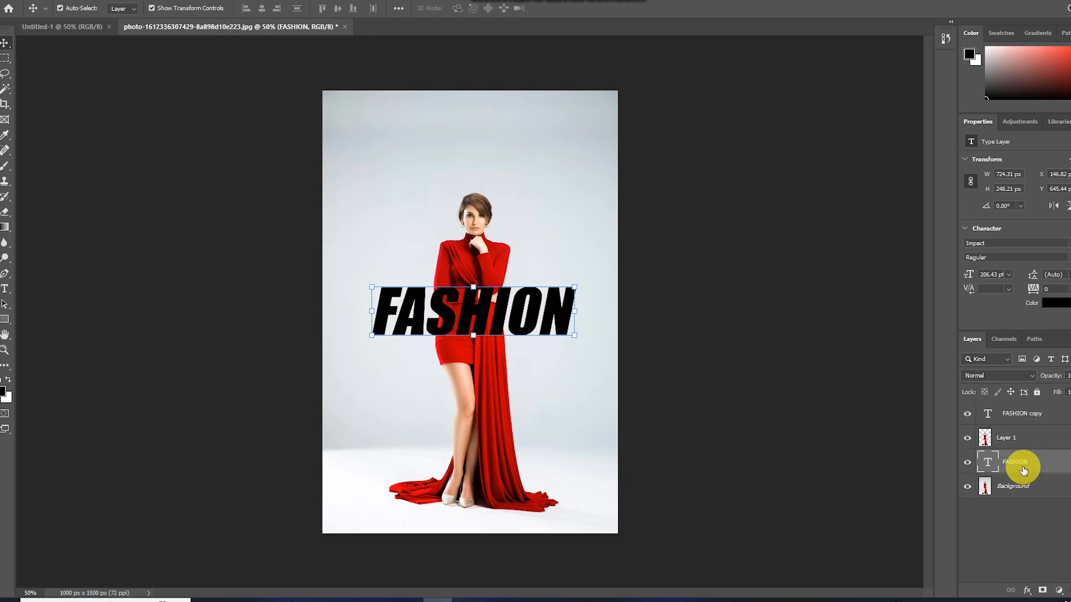
- Lower the fill of the FASHION copy layer to 0% and deselect the layer
click(1020, 412)
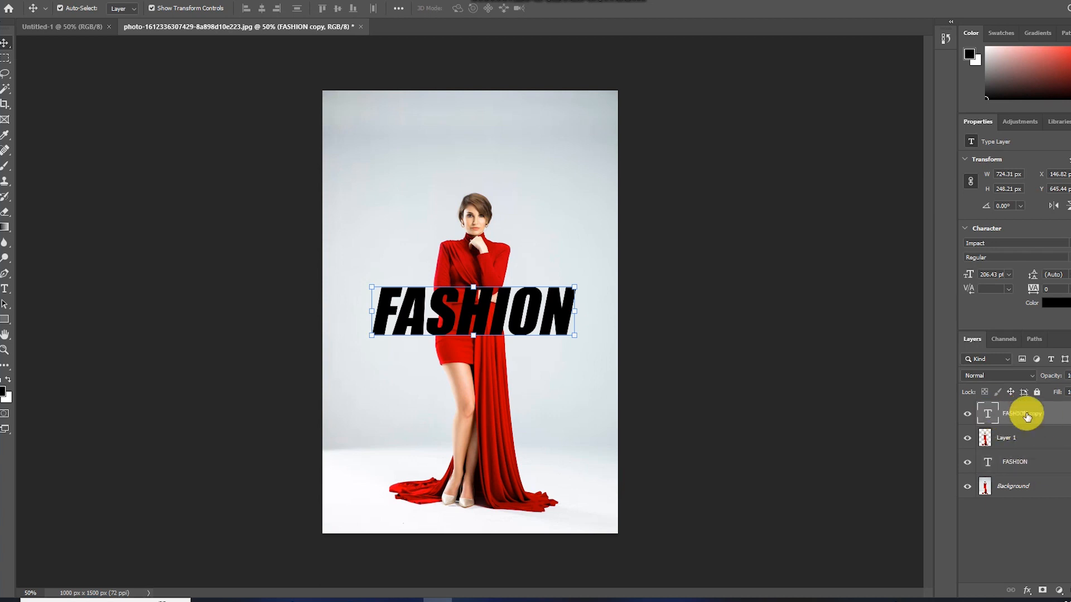
double_click(1031, 412)
drag(1035, 412, 1006, 414)
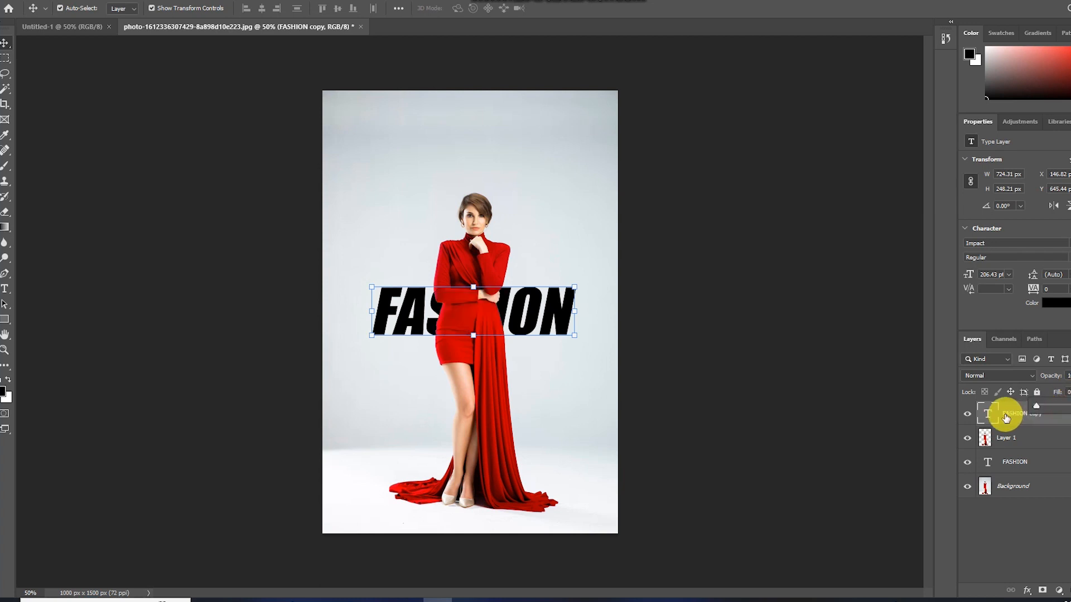
click(1042, 510)
click(1042, 510)
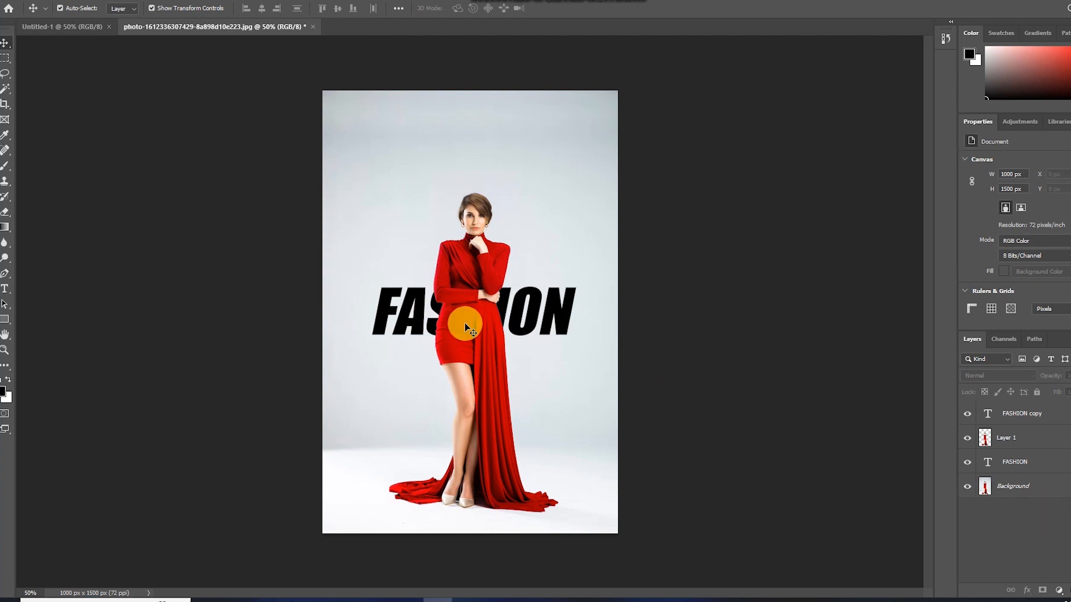
- Add a 4 px black inside Stroke layer style to the FASHION copy layer
click(1011, 414)
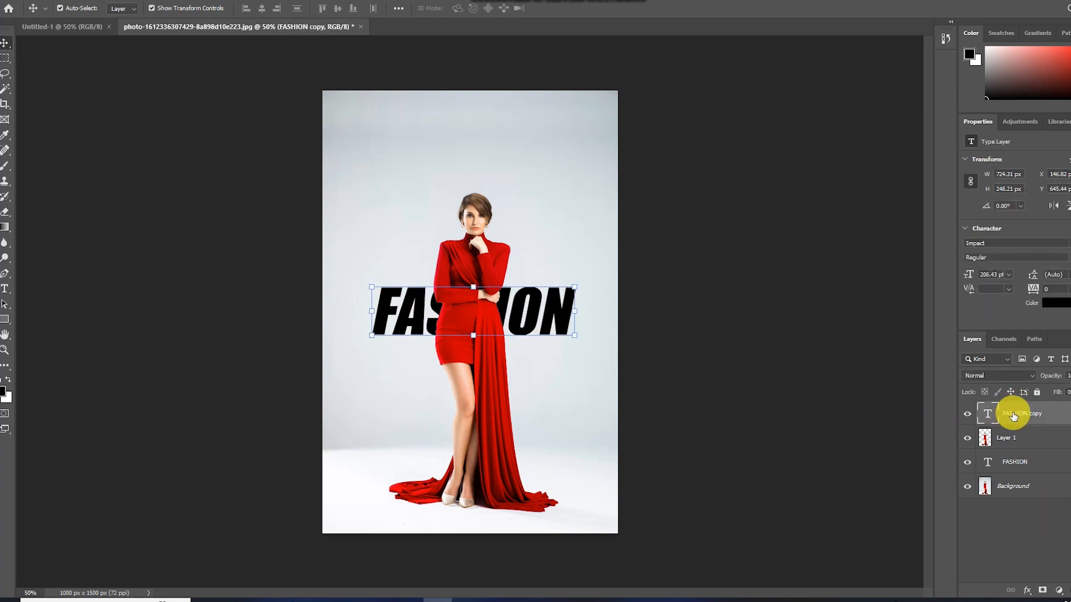
right_click(1013, 415)
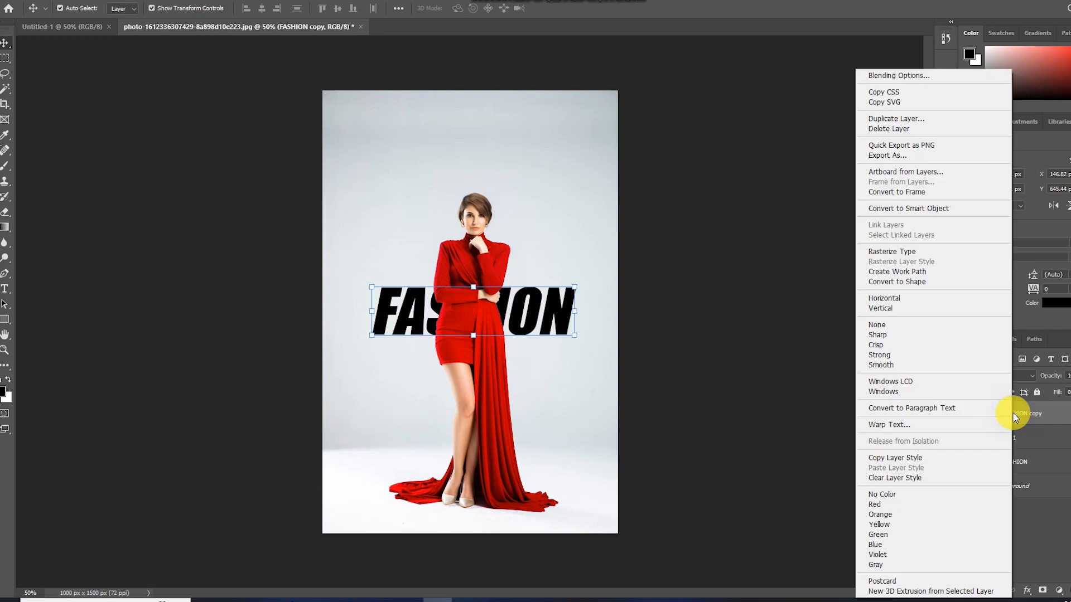
click(888, 73)
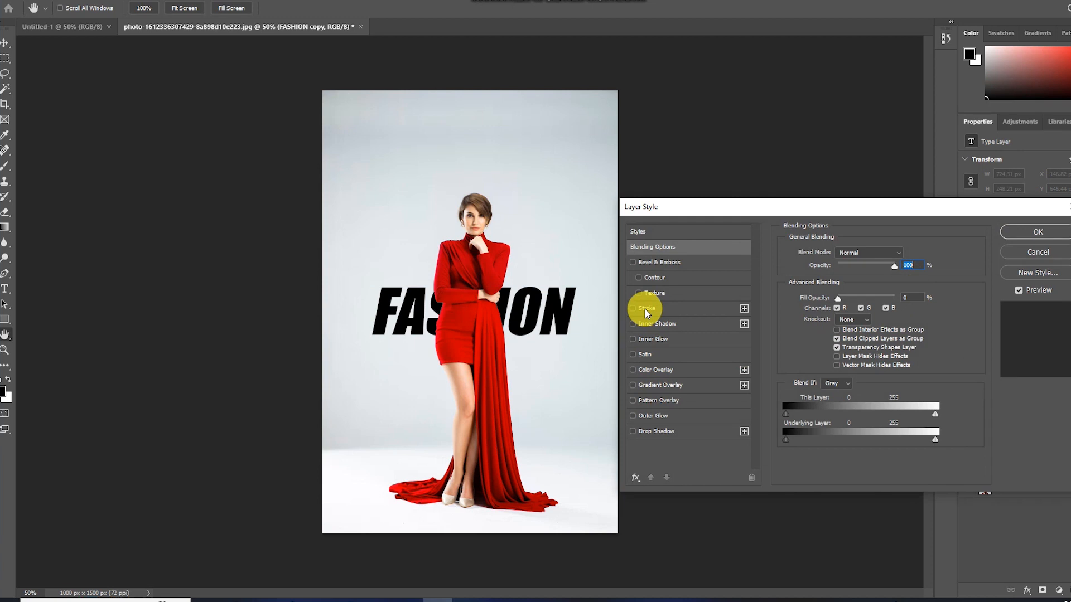
click(663, 311)
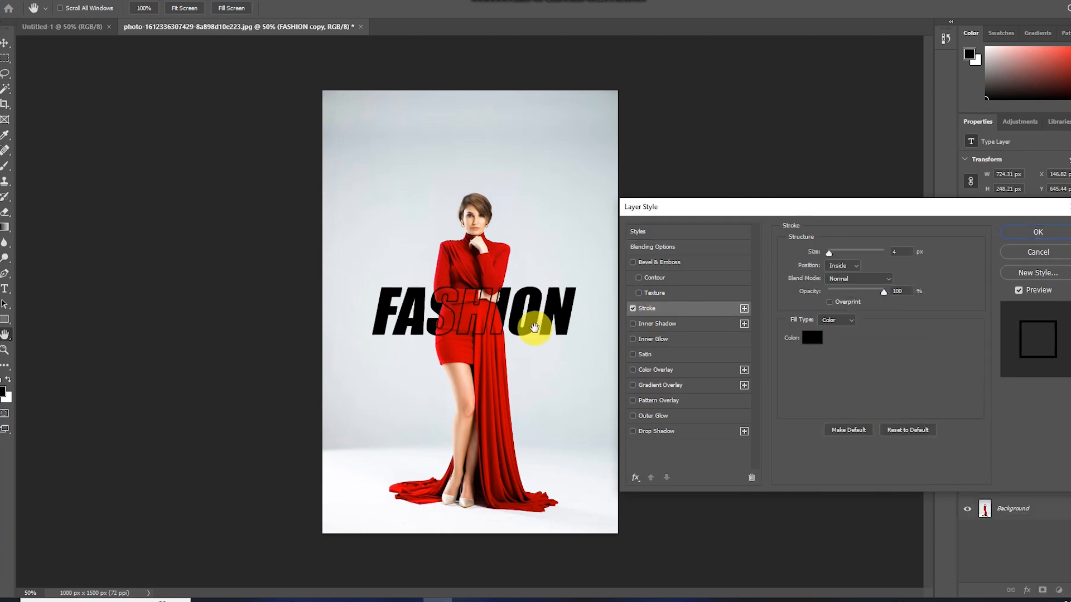
drag(828, 209, 864, 229)
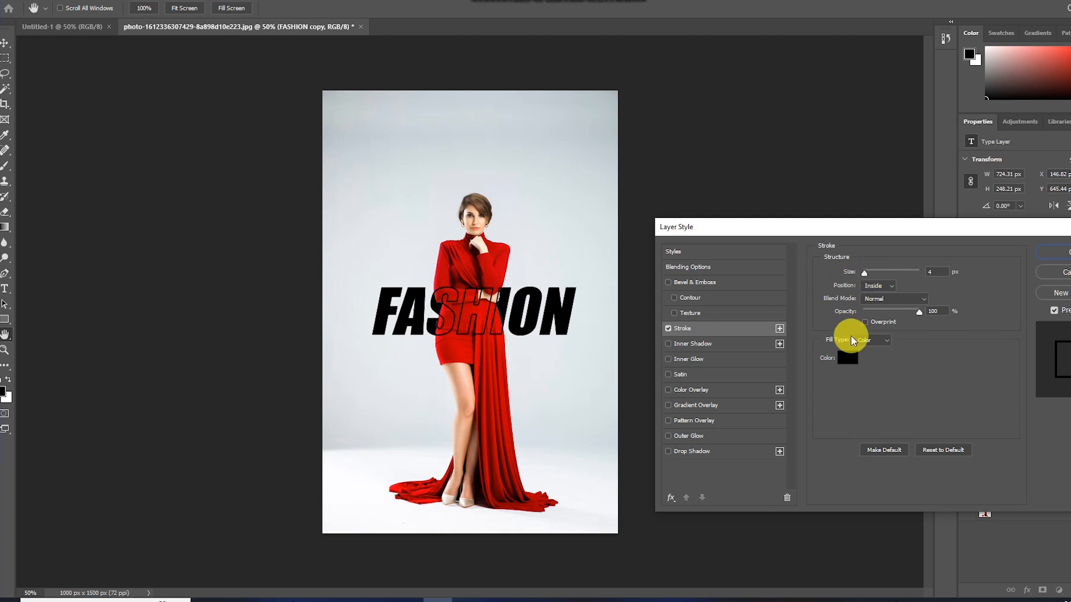
- Change the stroke colour to near-white f5f5f7
click(847, 357)
click(465, 165)
mouse_move(466, 166)
mouse_down()
mouse_move(459, 155)
mouse_move(548, 204)
mouse_up()
drag(548, 105, 739, 370)
mouse_move(760, 458)
mouse_down()
mouse_move(762, 445)
mouse_move(720, 457)
mouse_move(741, 419)
mouse_move(717, 467)
mouse_move(597, 398)
mouse_up()
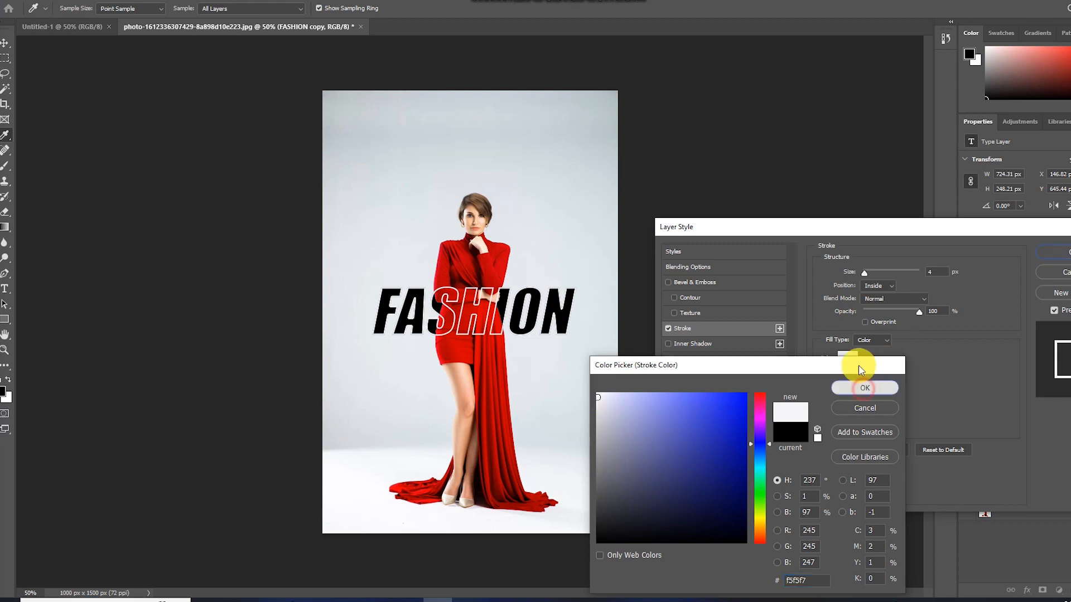
click(859, 387)
- Set the stroke size of the FASHION copy layer to 6 px
drag(864, 275, 864, 273)
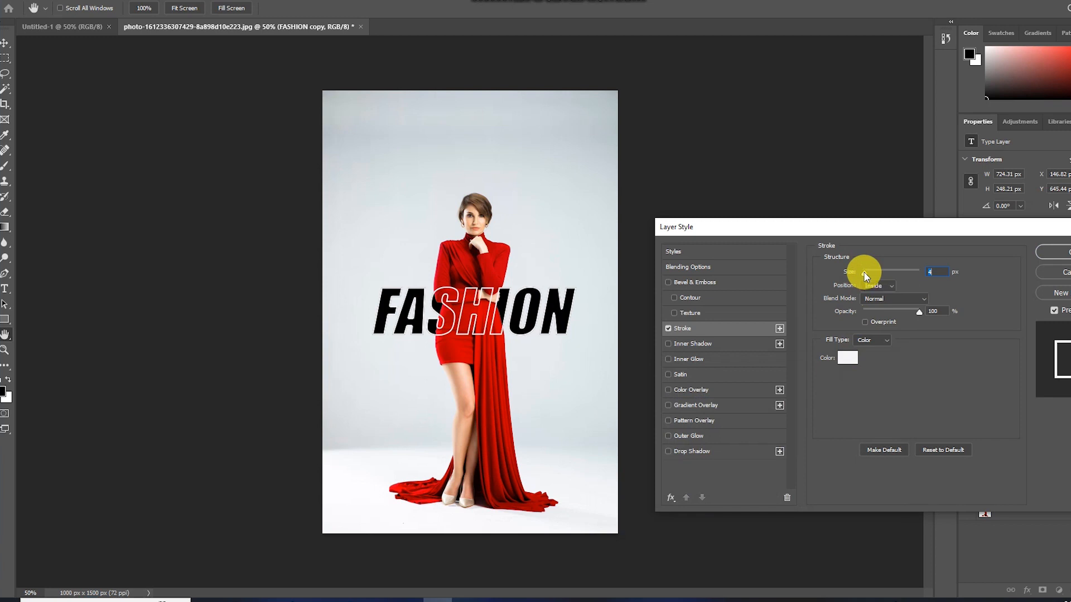
double_click(935, 273)
text(6)
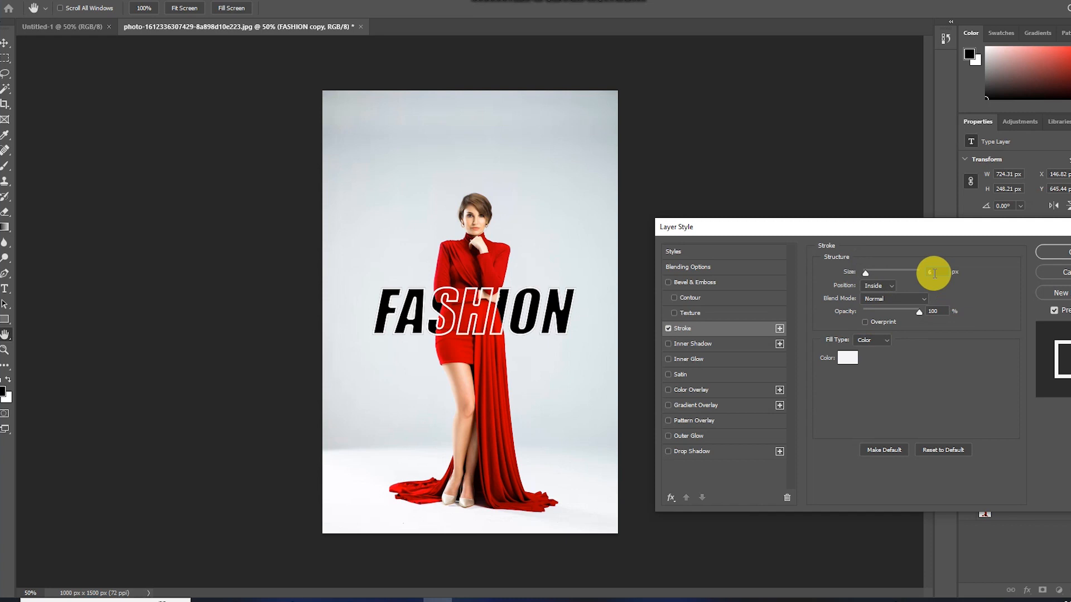
- Apply the stroke style and offset the FASHION copy outline about 2 px right and 6 px up from the black lettering, with no layer selected
click(1057, 254)
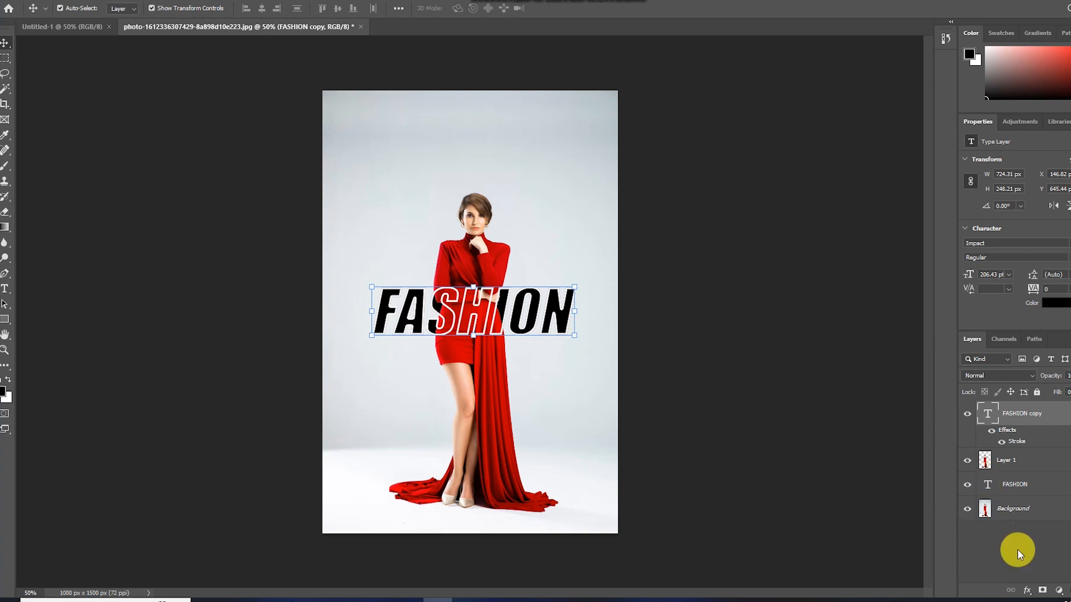
drag(573, 336, 577, 340)
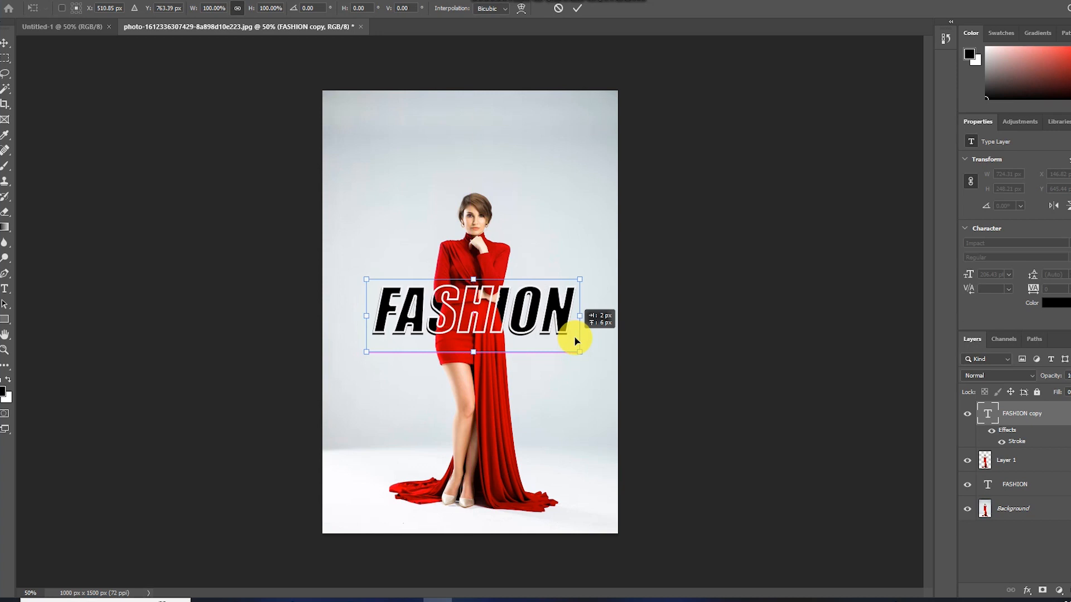
drag(575, 343, 574, 342)
key(Right)
key(Right)
key(Right)
key(Right)
key(Right)
key(Right)
key(Right)
key(Right)
key(Right)
key(Right)
key(Right)
key(Right)
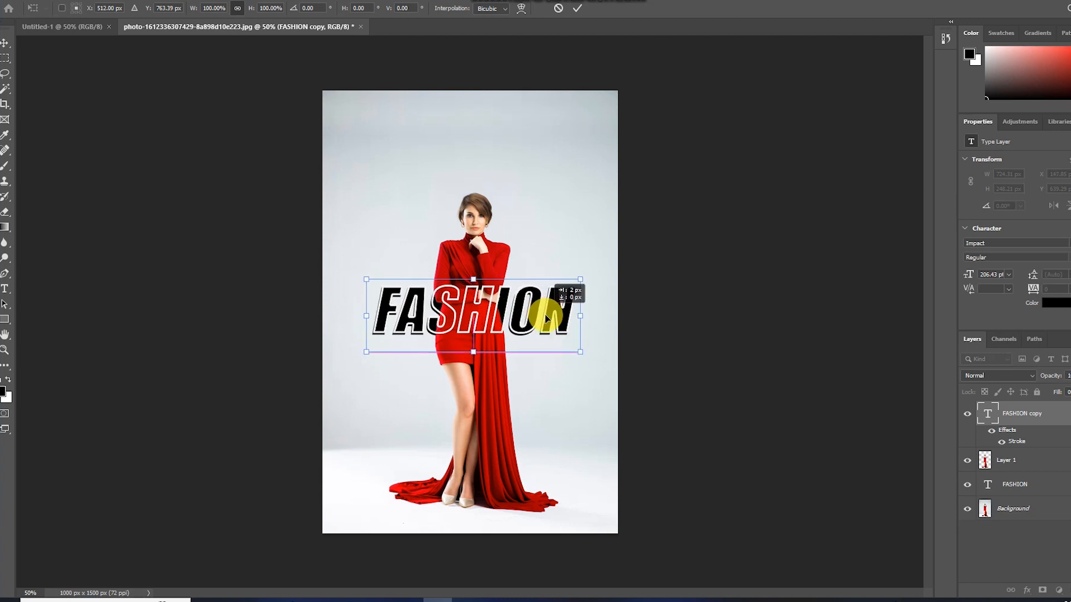
drag(546, 319, 545, 320)
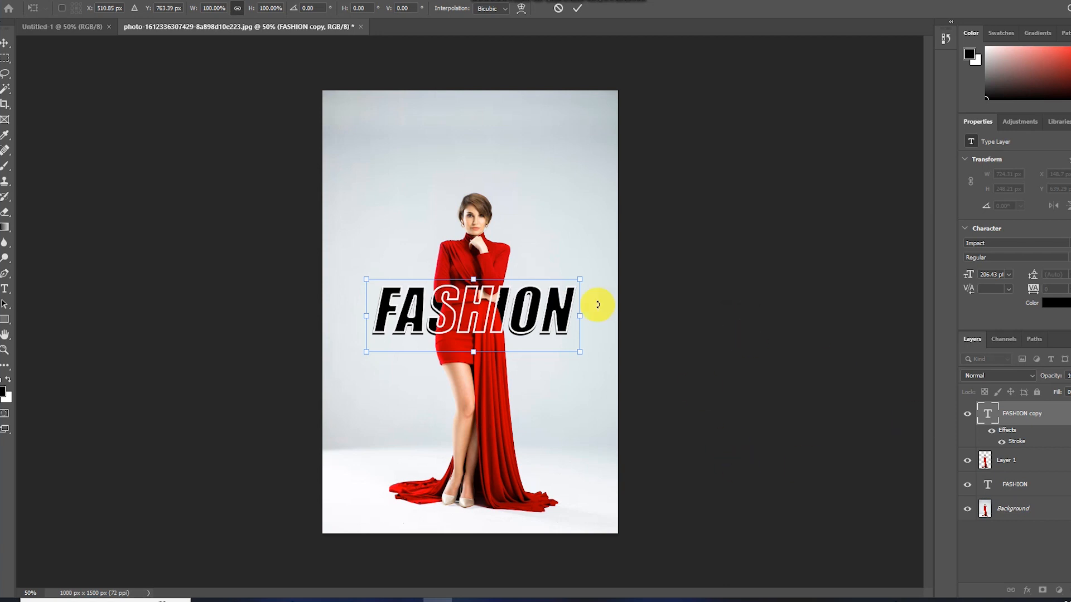
click(580, 9)
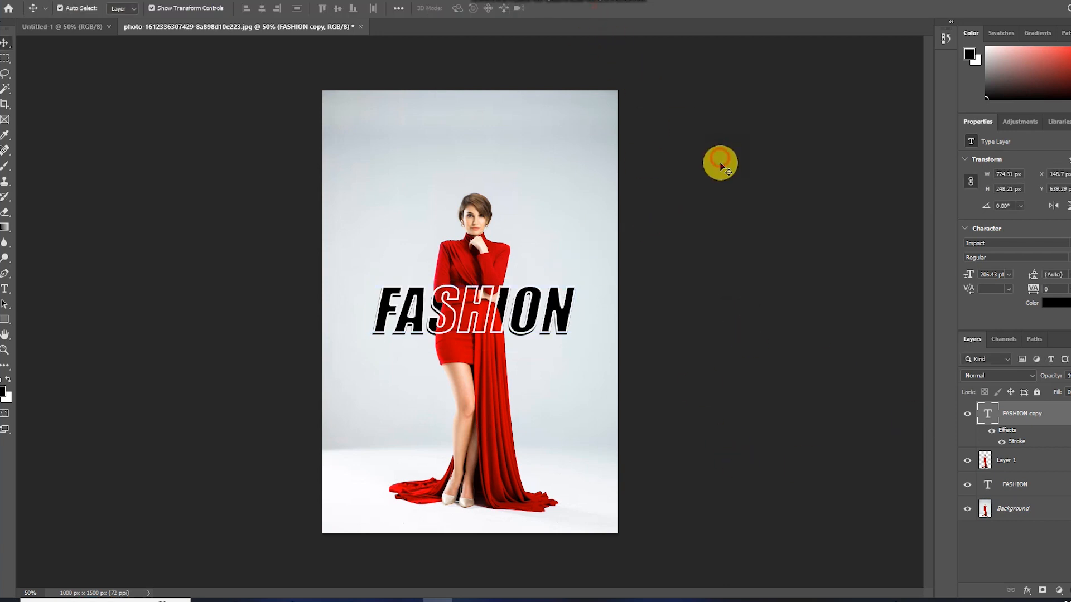
click(719, 169)
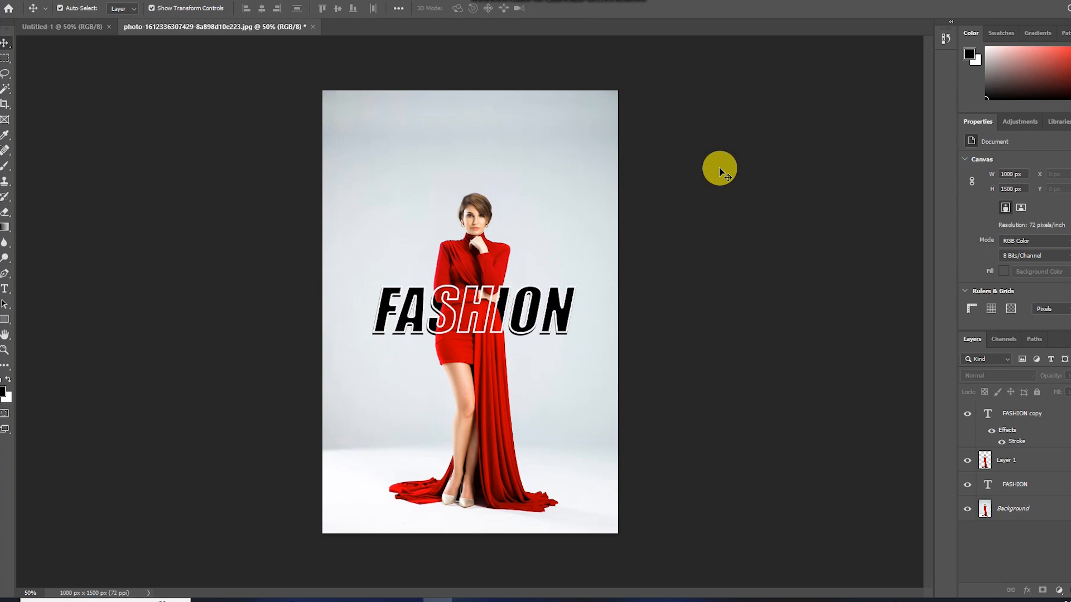